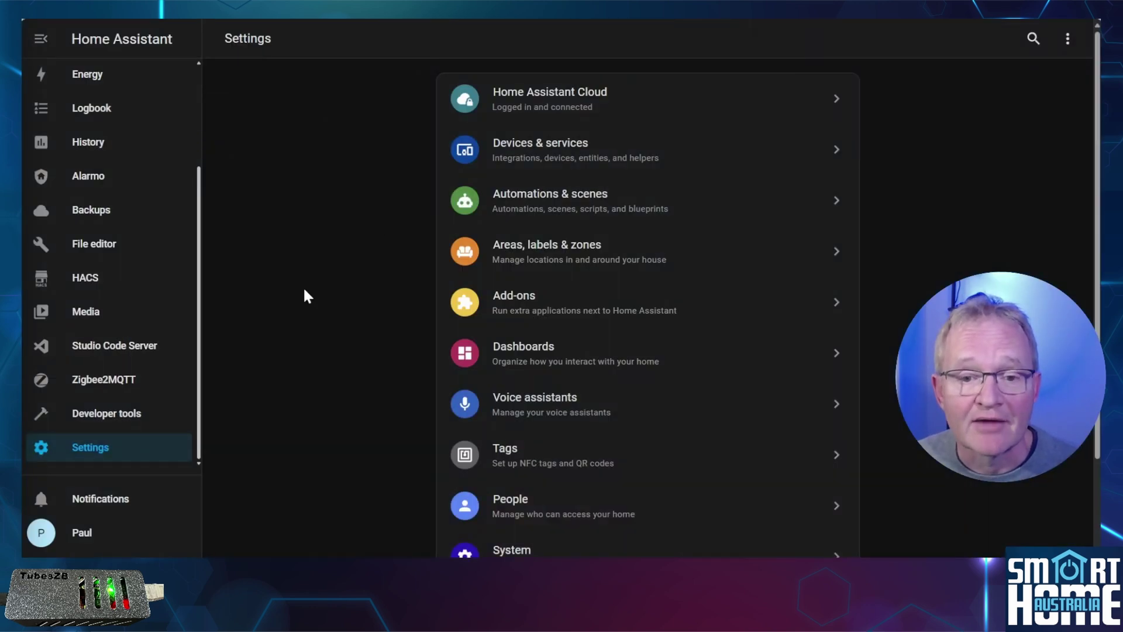
# - Open tzb-cc2652-flasher/DOCS.md in the tubeszb_addons GitHub repository to read its installation steps
pyautogui.scroll(-2, 445, 409)
pyautogui.click(507, 503)
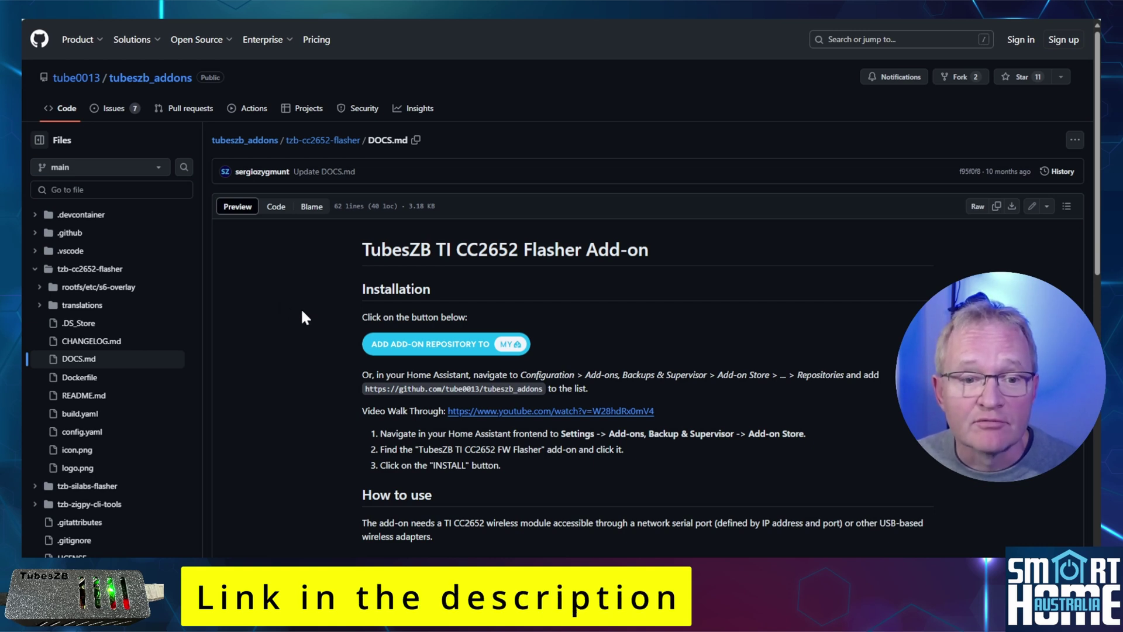
# - Add the TubesZB repository through the My Home Assistant link and reload the Add-on Store
pyautogui.click(459, 345)
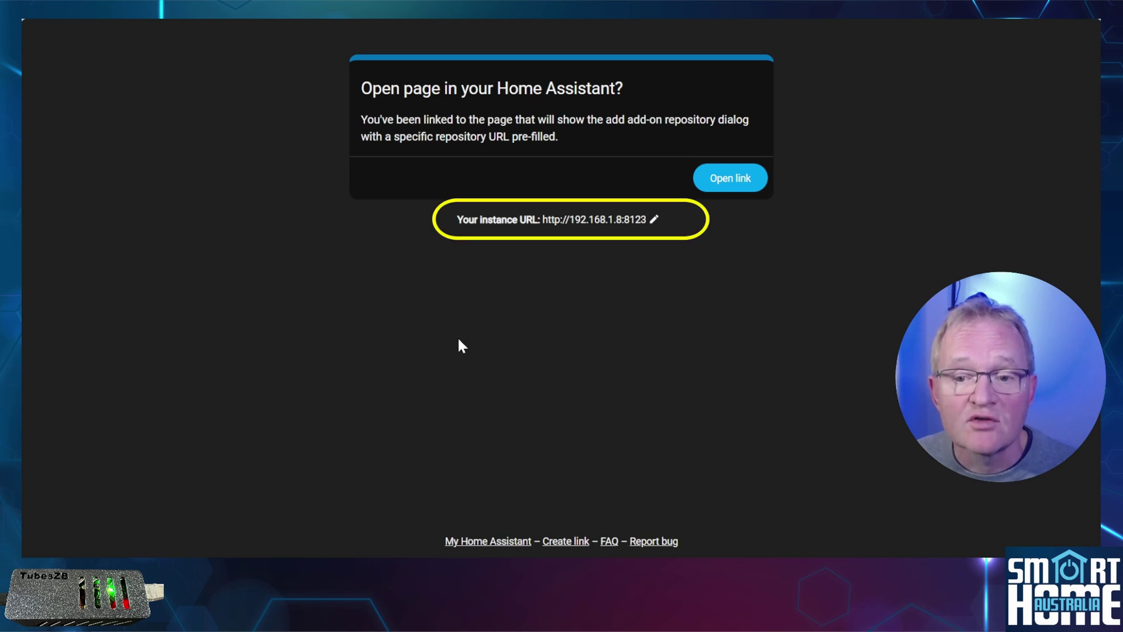
pyautogui.click(732, 181)
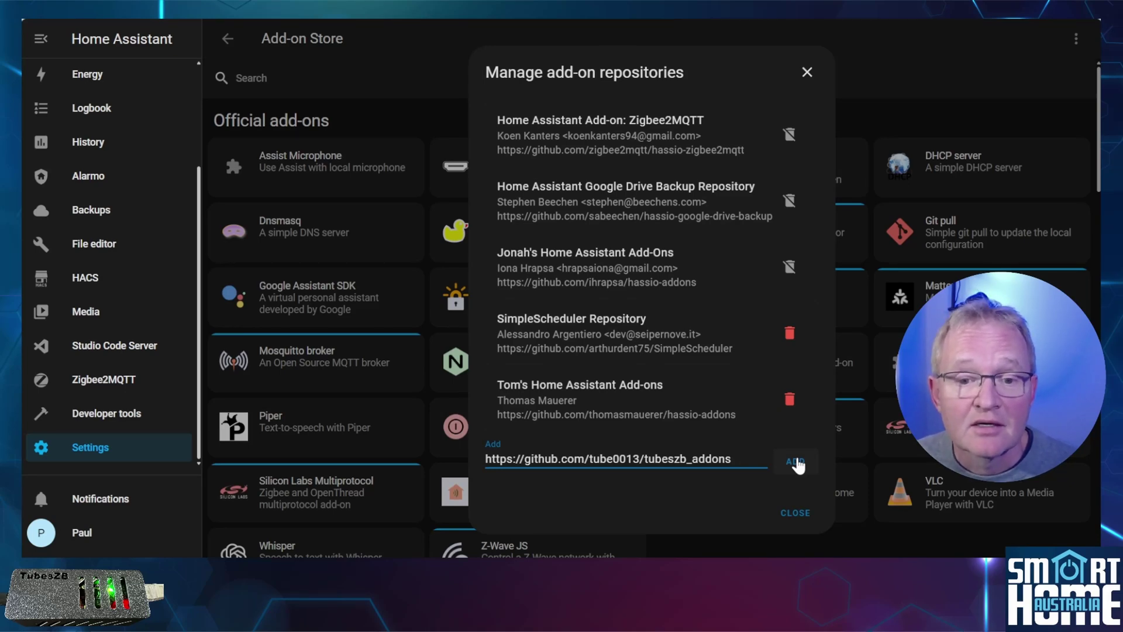
pyautogui.click(796, 462)
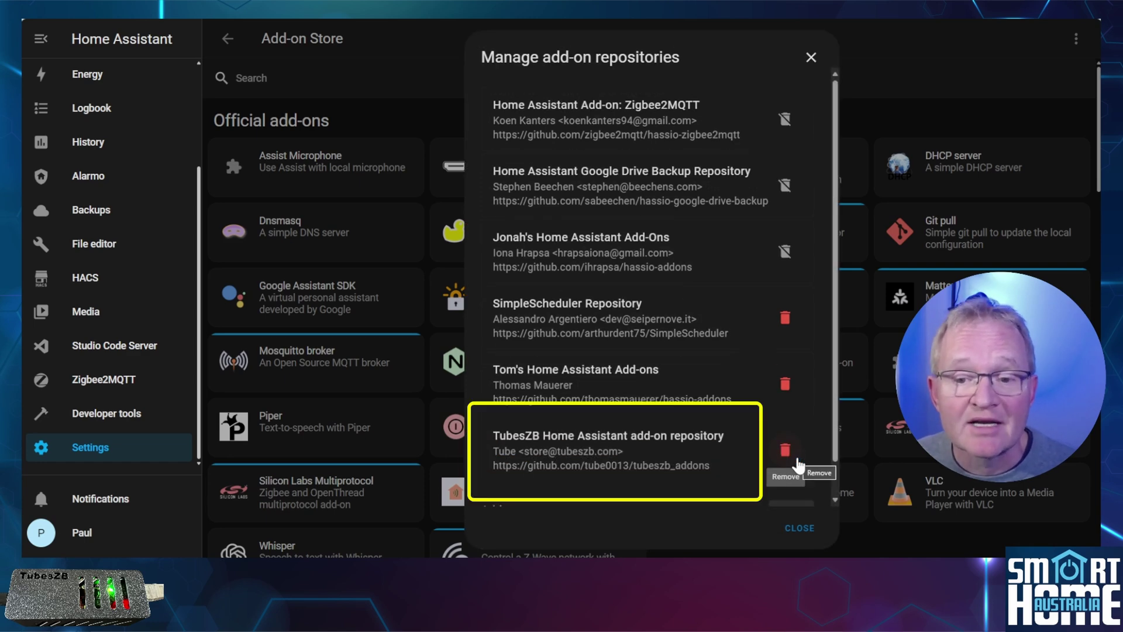
pyautogui.click(798, 528)
pyautogui.hotkey('ctrl', 'r')
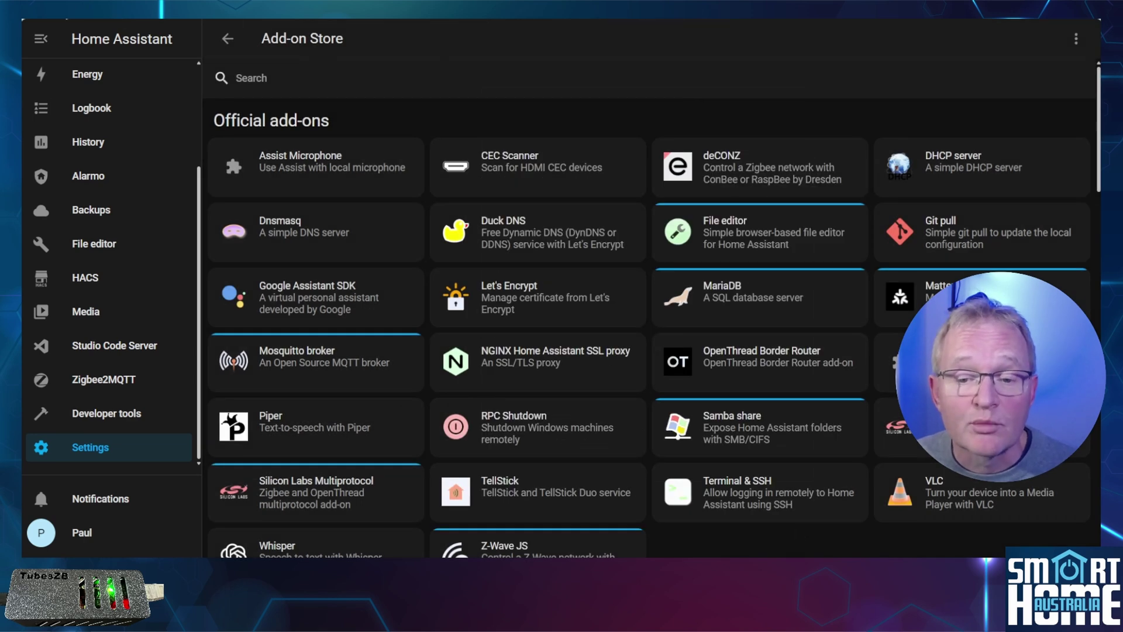
# - Open the TubesZB TI CC2652 FW Flasher add-on in the store and install version 0.2.2
pyautogui.scroll(-15, 442, 249)
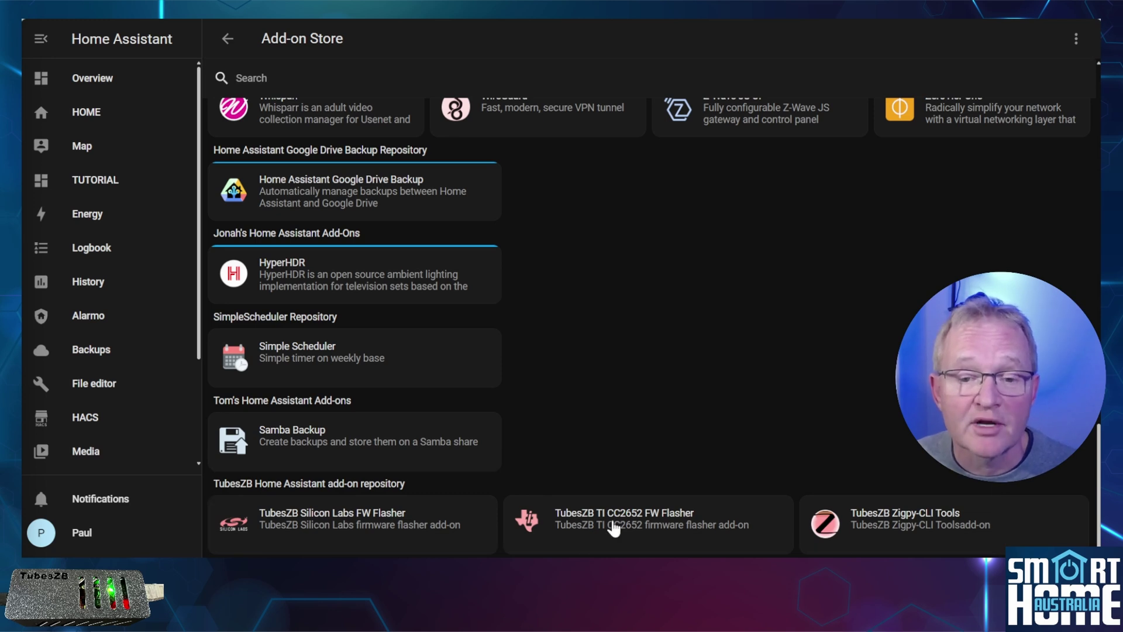
pyautogui.click(613, 528)
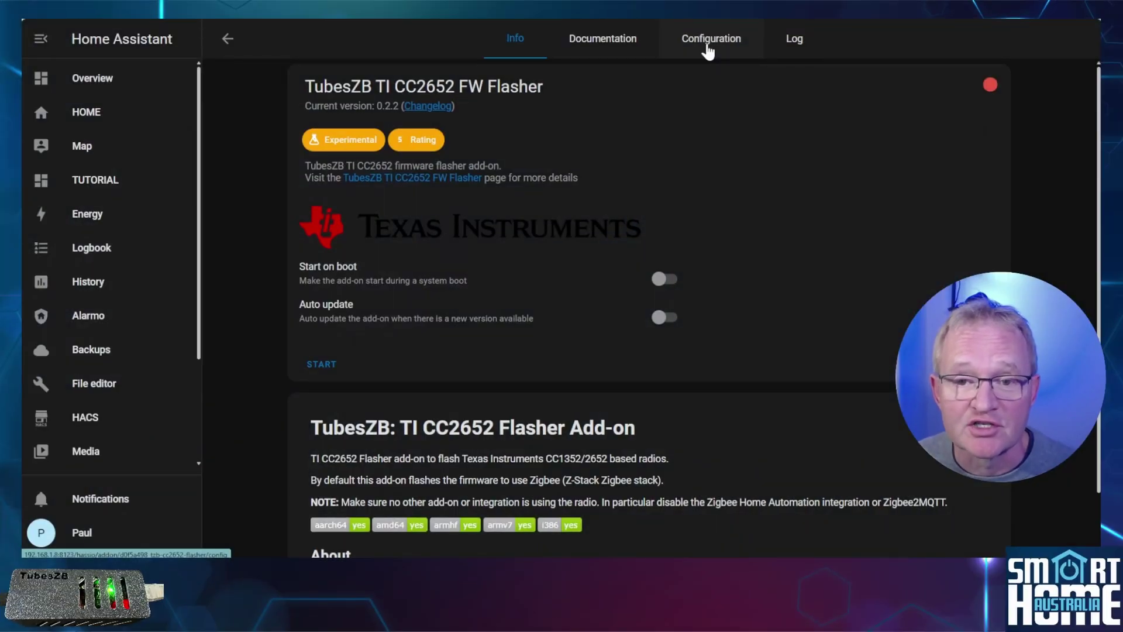
# - Configure the flasher: device /dev/ttyS1, network device 192.168.1.225:6638, ESPHome bootloader mode on
pyautogui.click(709, 51)
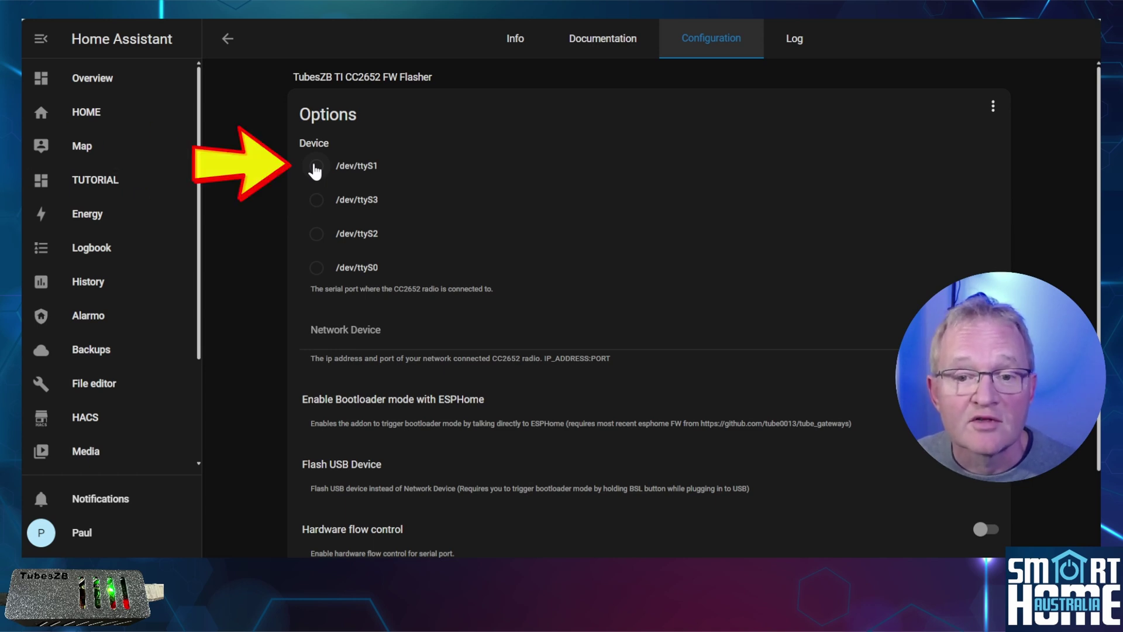
pyautogui.click(315, 167)
pyautogui.press('Tab')
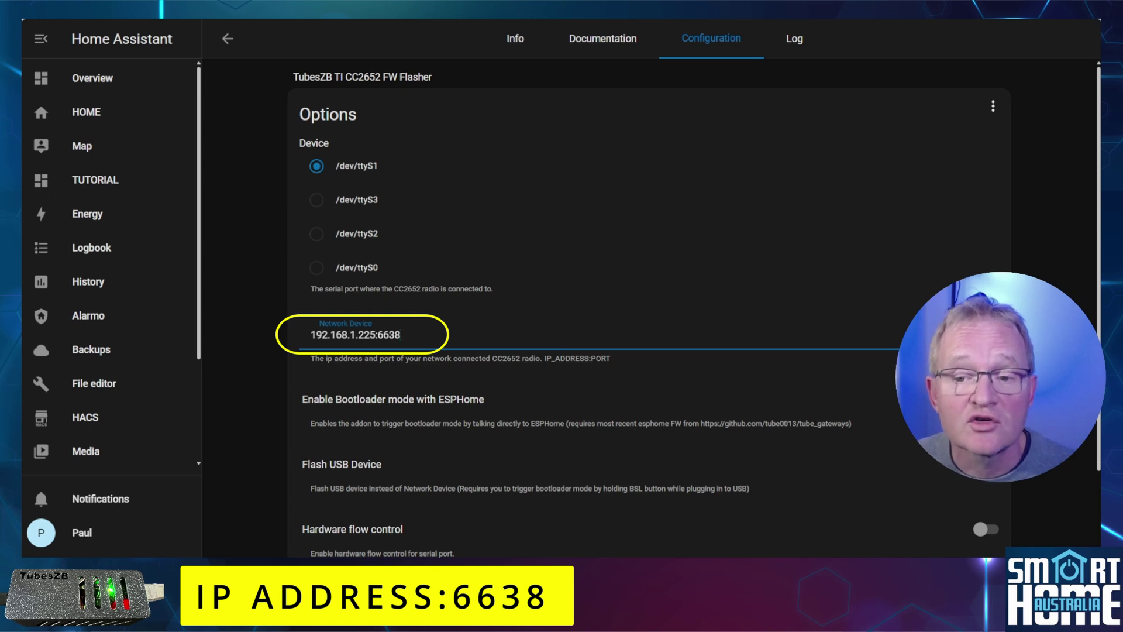
pyautogui.scroll(-2, 988, 304)
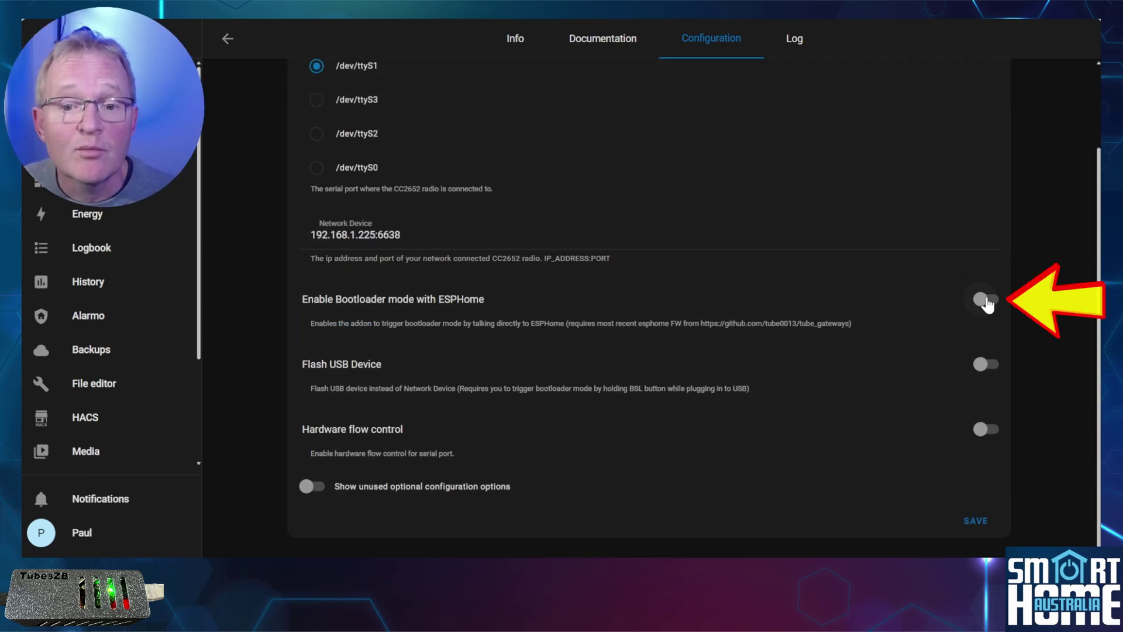
pyautogui.click(986, 301)
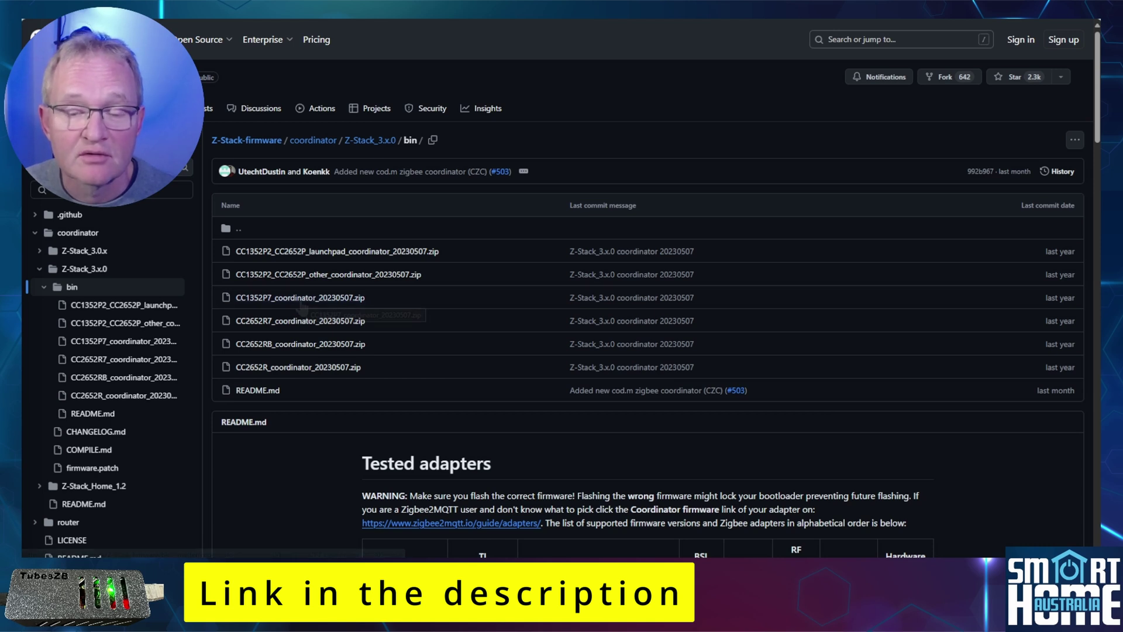
# - Copy the Raw link of CC1352P7_coordinator_20230507.zip from the Z-Stack_3.x.0/bin folder
pyautogui.click(300, 301)
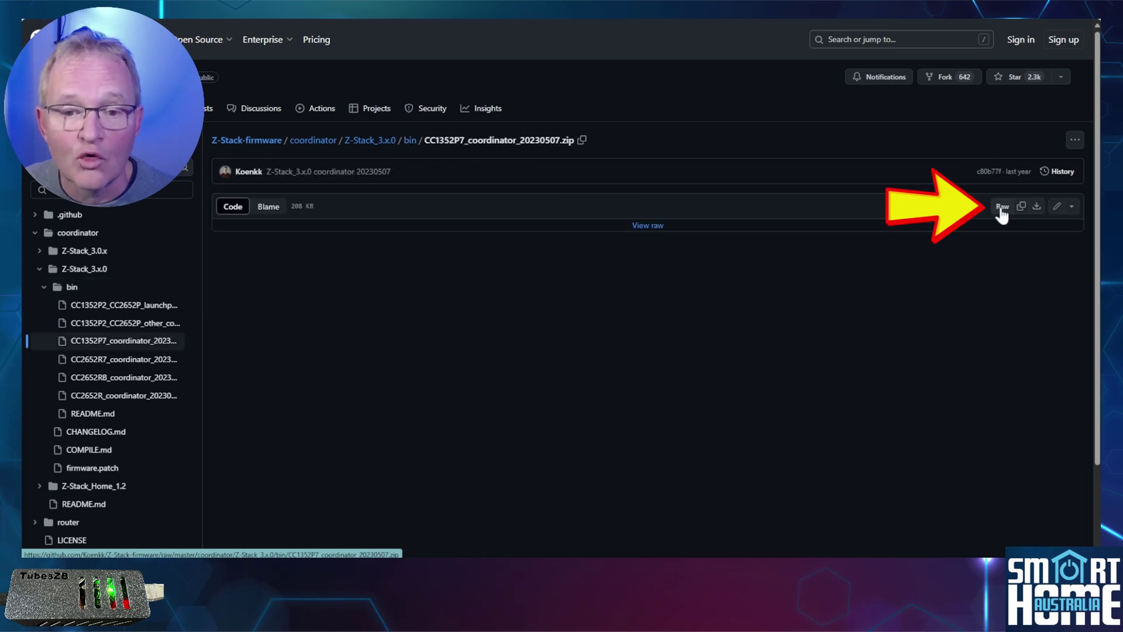
pyautogui.rightClick(1002, 212)
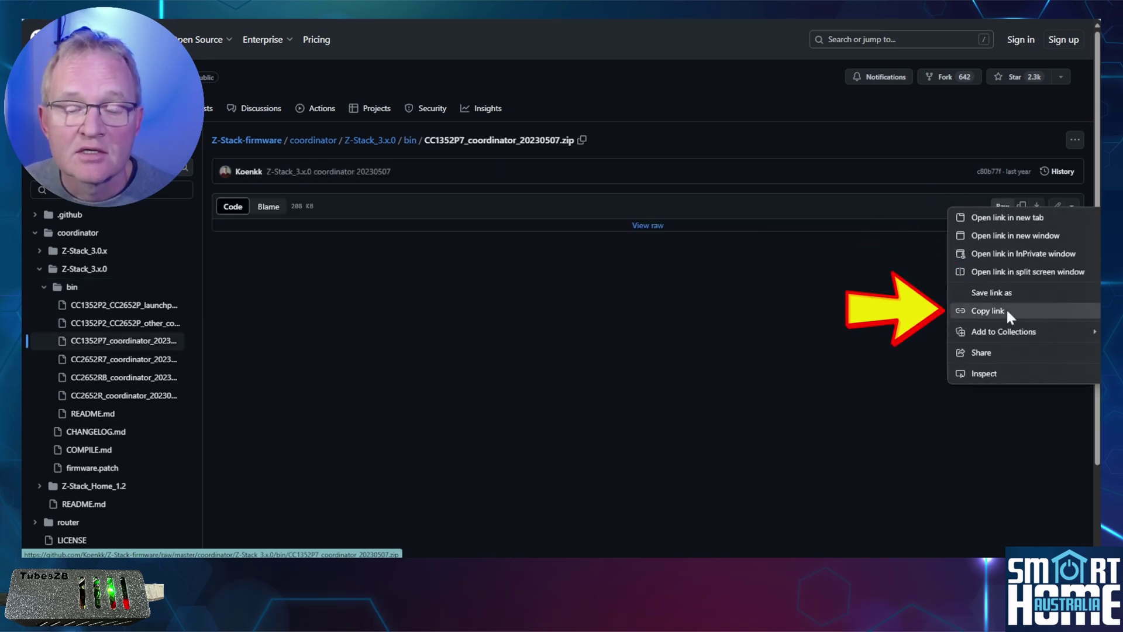
pyautogui.click(987, 311)
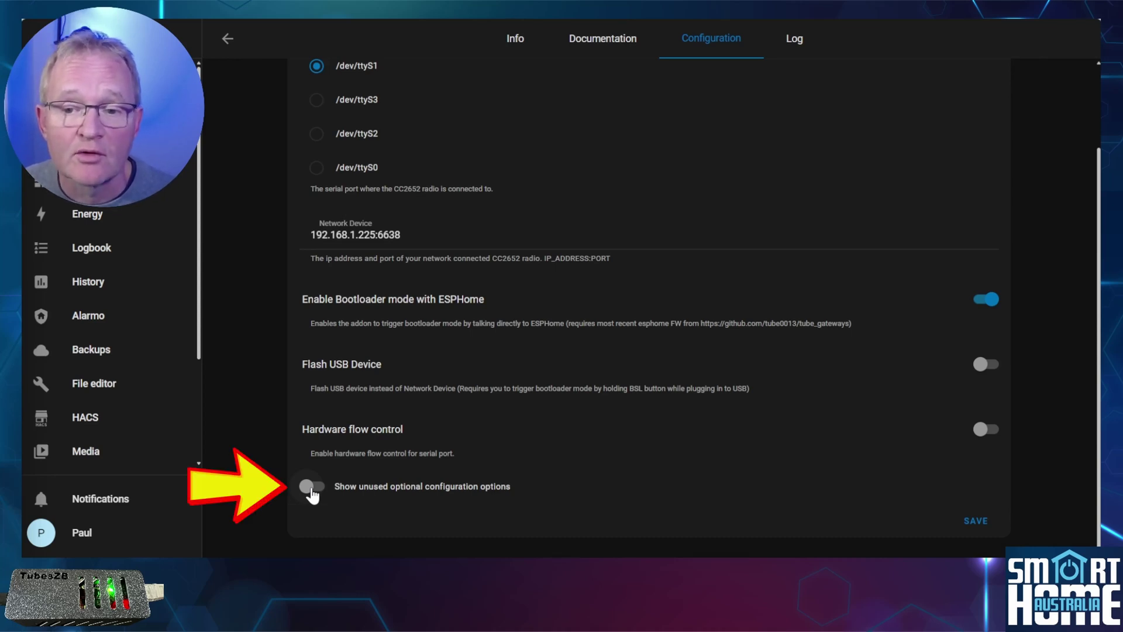
# - Reveal unused optional options and paste the CC1352P7 firmware link into Firmware URL
pyautogui.click(311, 489)
pyautogui.click(312, 494)
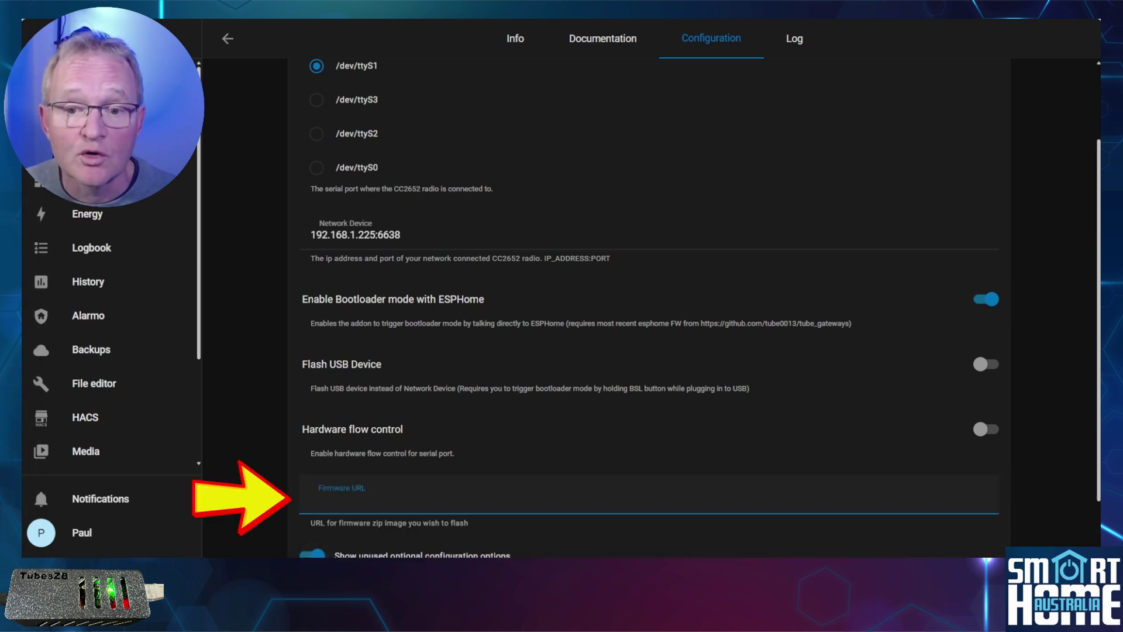
pyautogui.hotkey('ctrl', 'v')
pyautogui.scroll(-1, 974, 528)
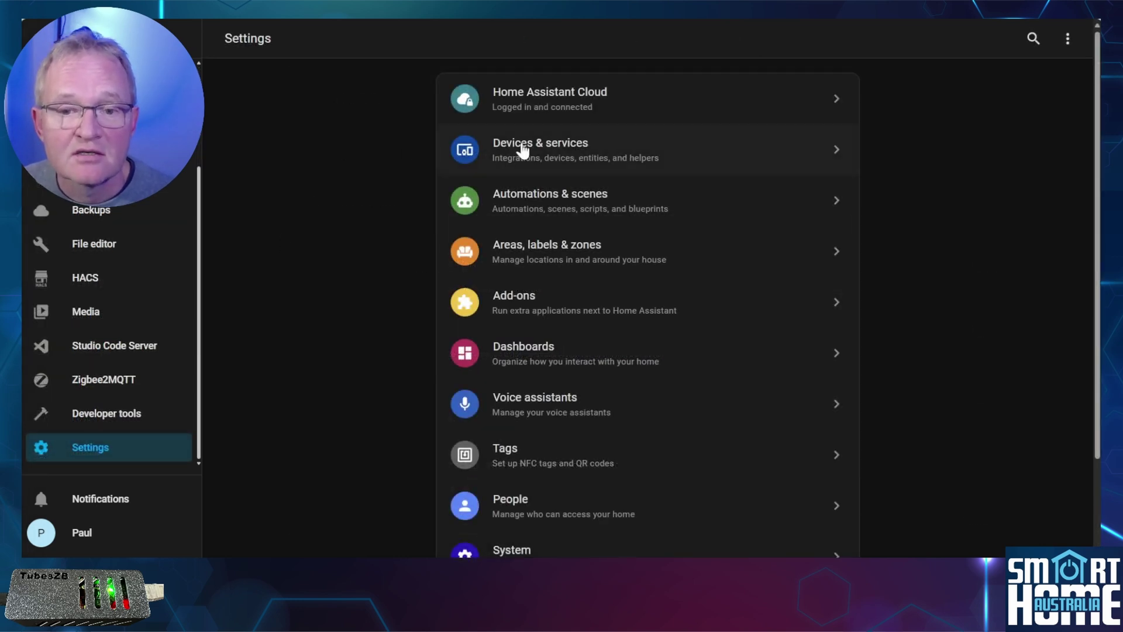
# - Disable the Zigbee Home Automation entry for 192.168.1.225:6638 from its actions menu
pyautogui.click(523, 151)
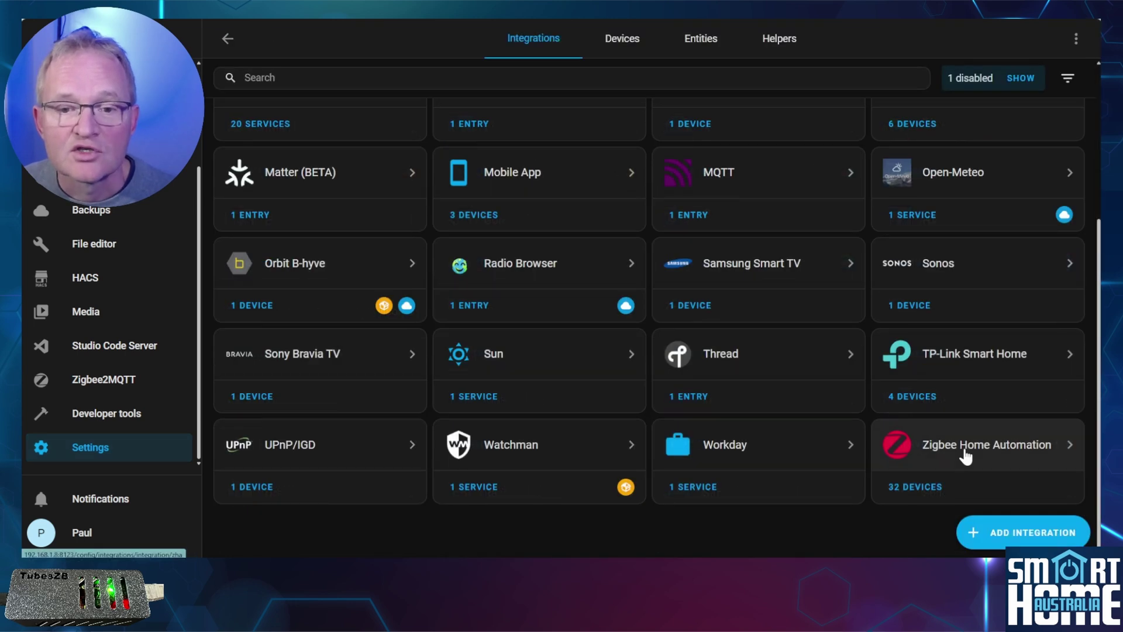
pyautogui.click(965, 456)
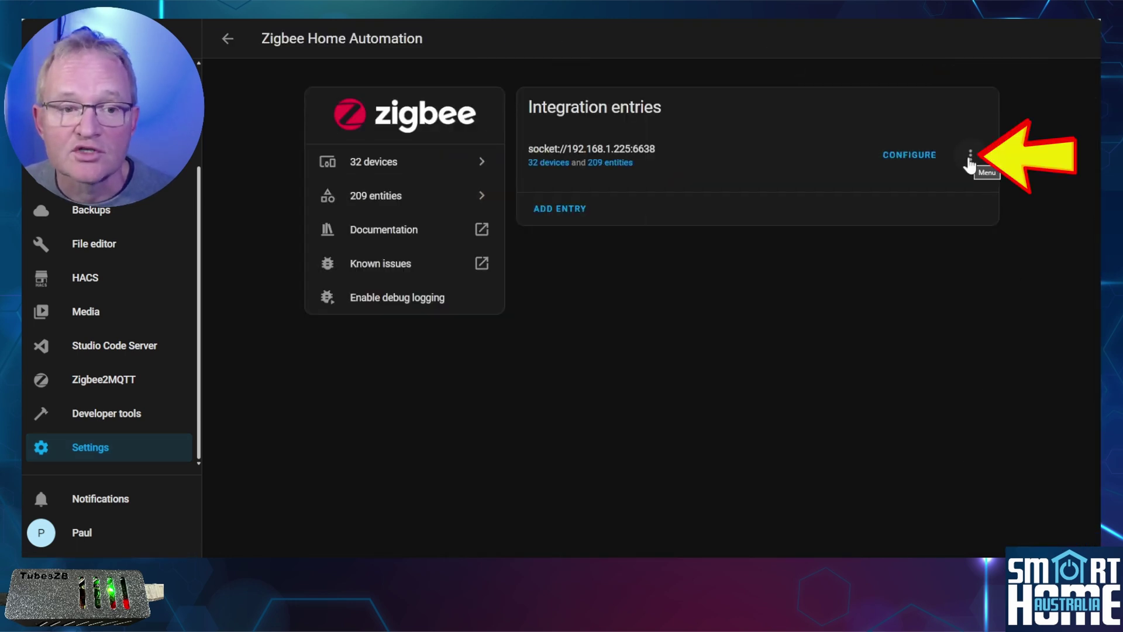
pyautogui.click(970, 158)
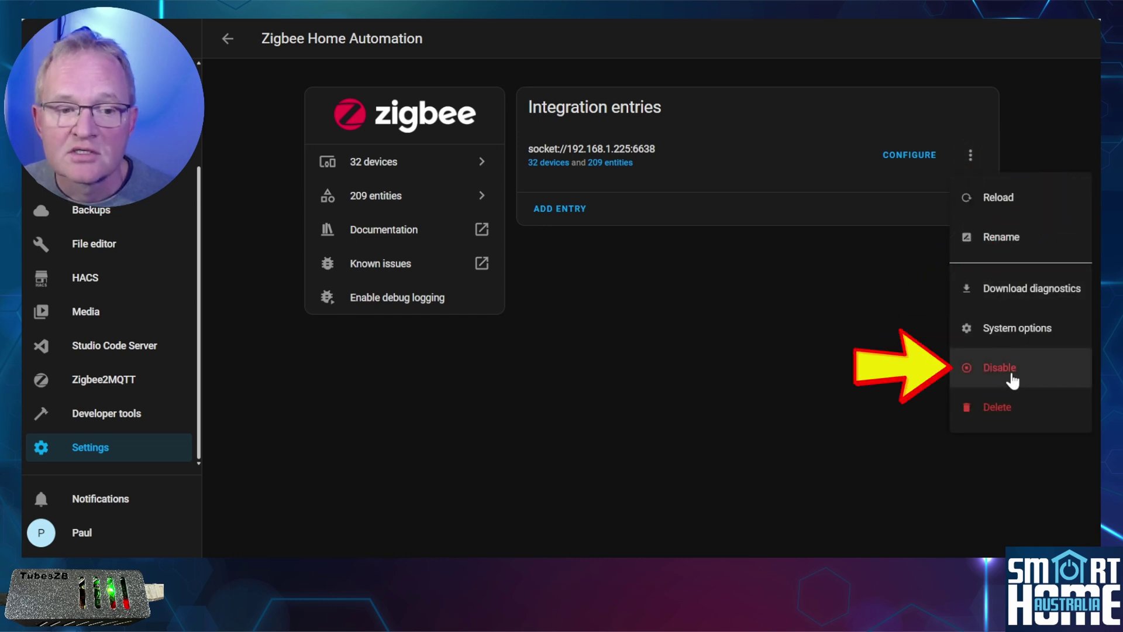
pyautogui.click(1012, 381)
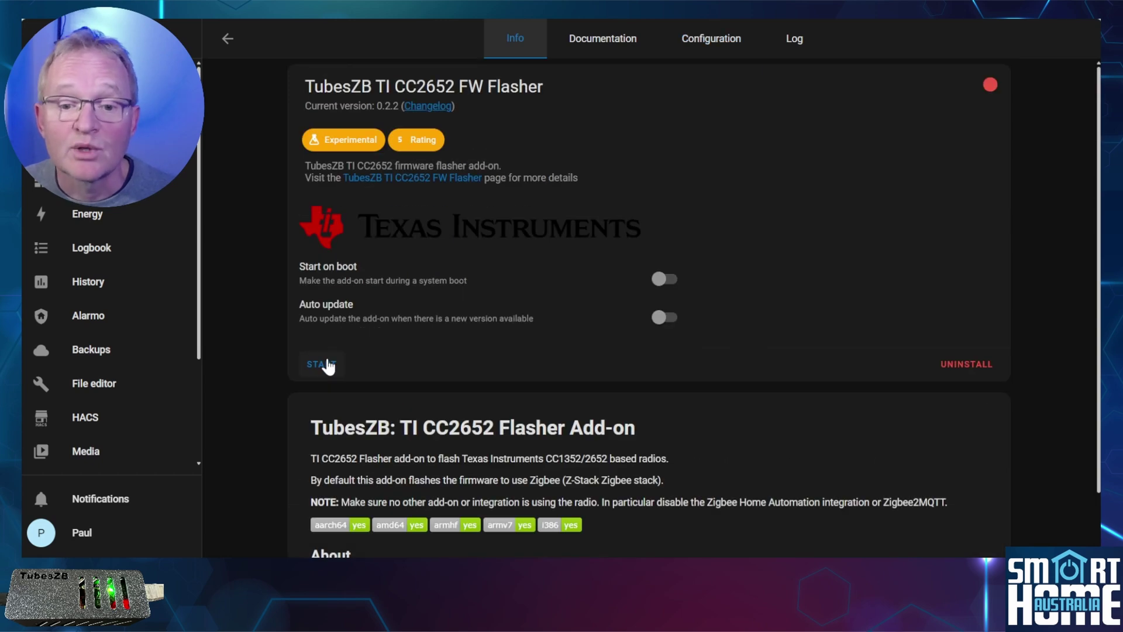
# - Start the flasher add-on and confirm in its log that the firmware write is CRC32-verified
pyautogui.click(321, 364)
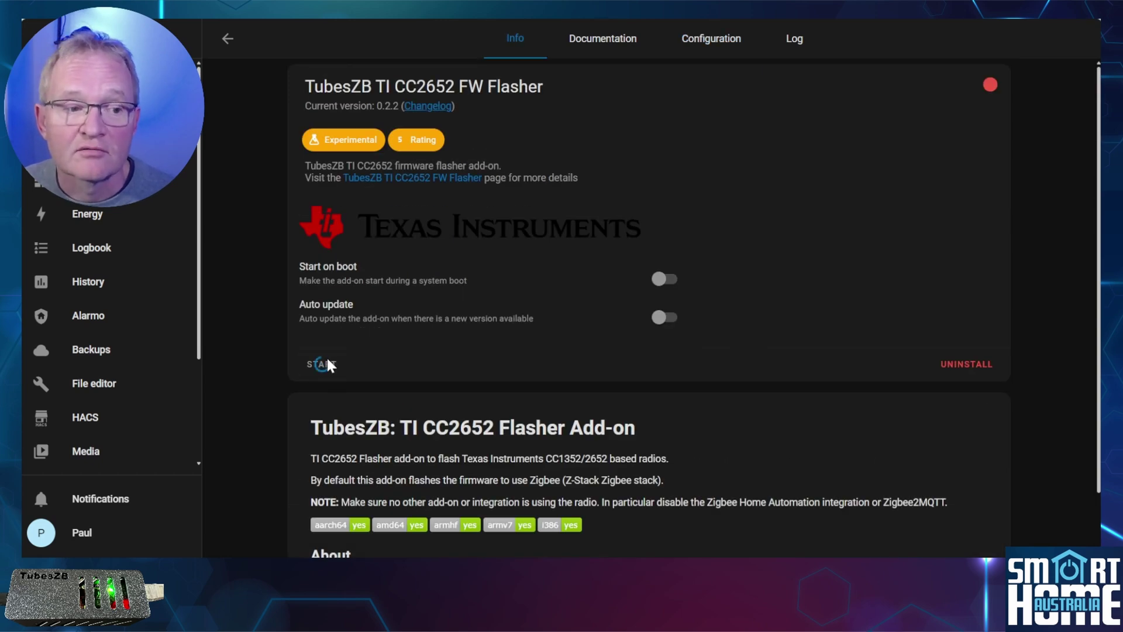
pyautogui.click(800, 43)
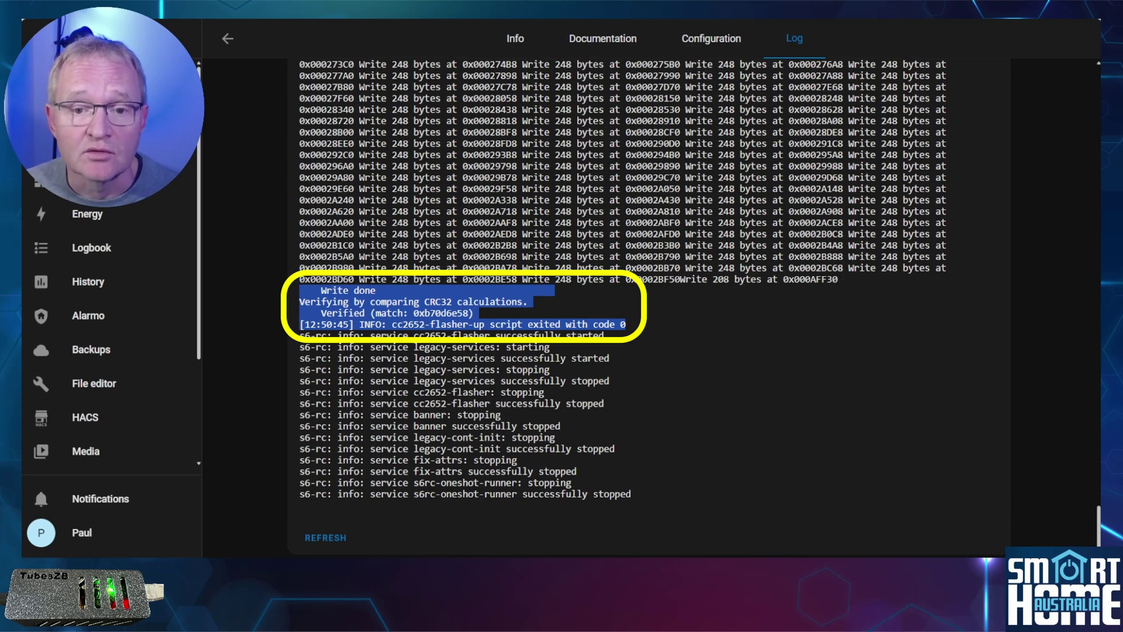
pyautogui.click(644, 335)
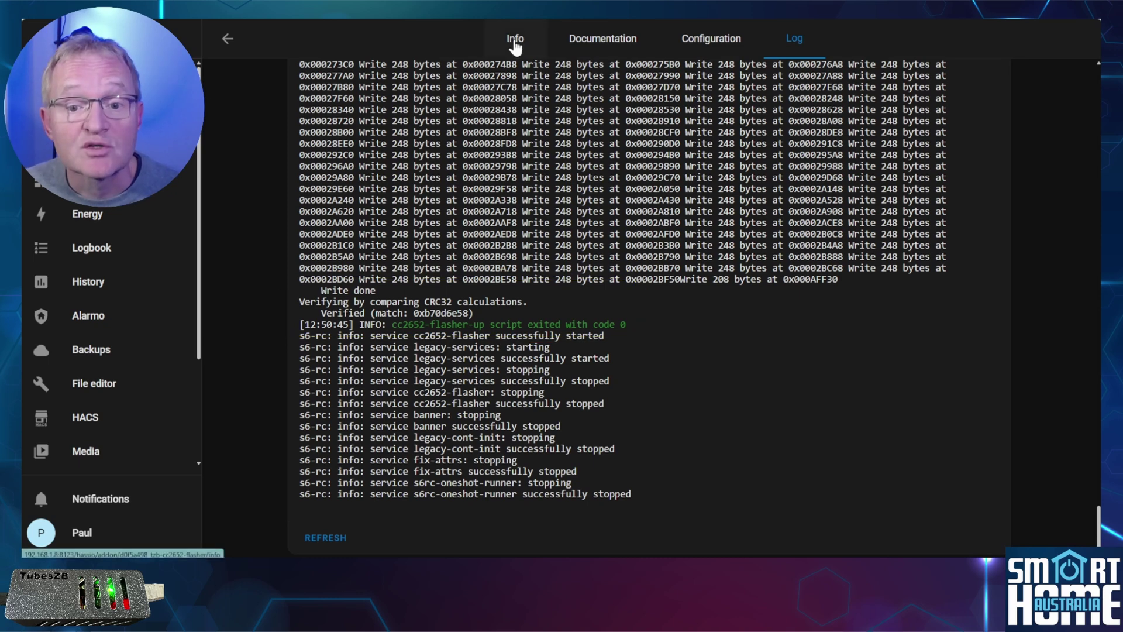
# - Stop the flasher and enable the Zigbee entry for 192.168.1.225:6638, loading 32 devices
pyautogui.click(515, 41)
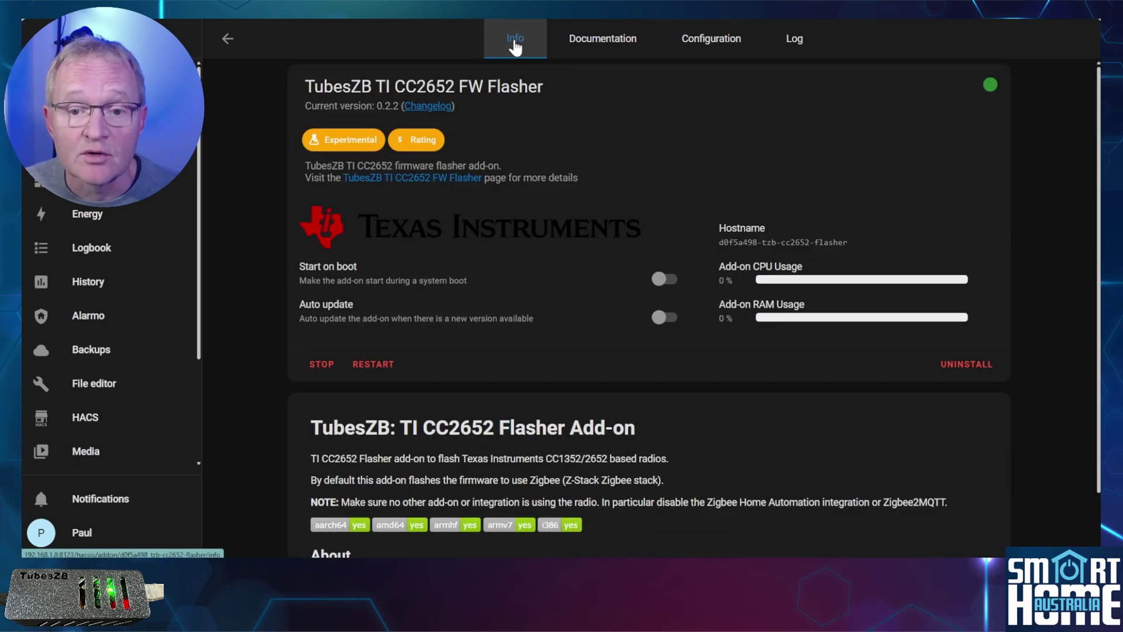
pyautogui.click(322, 365)
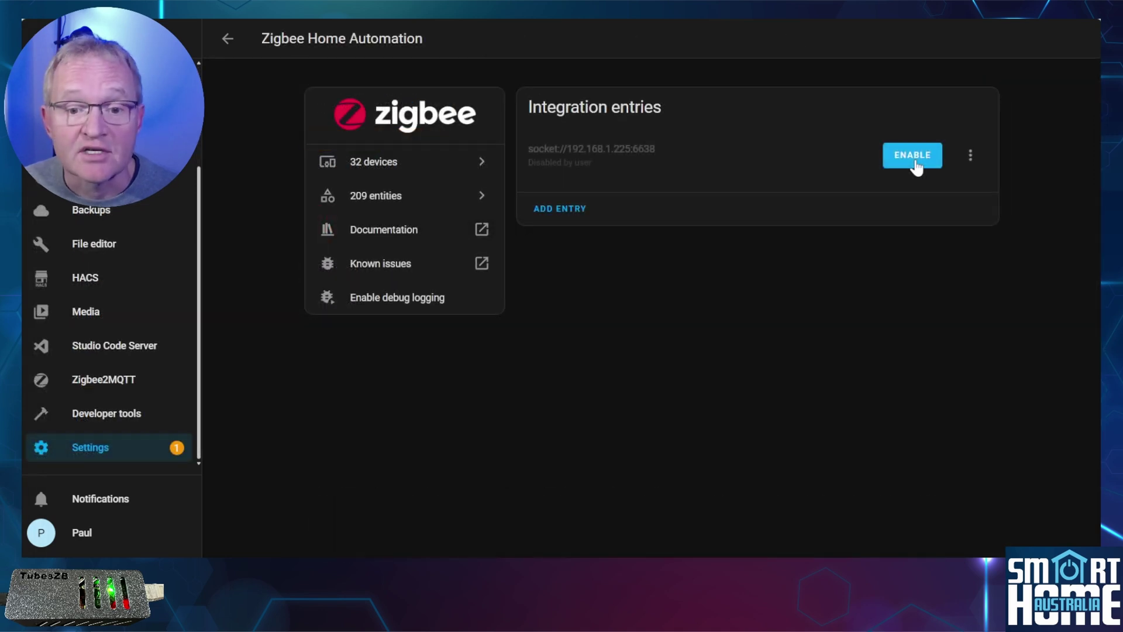
pyautogui.click(913, 155)
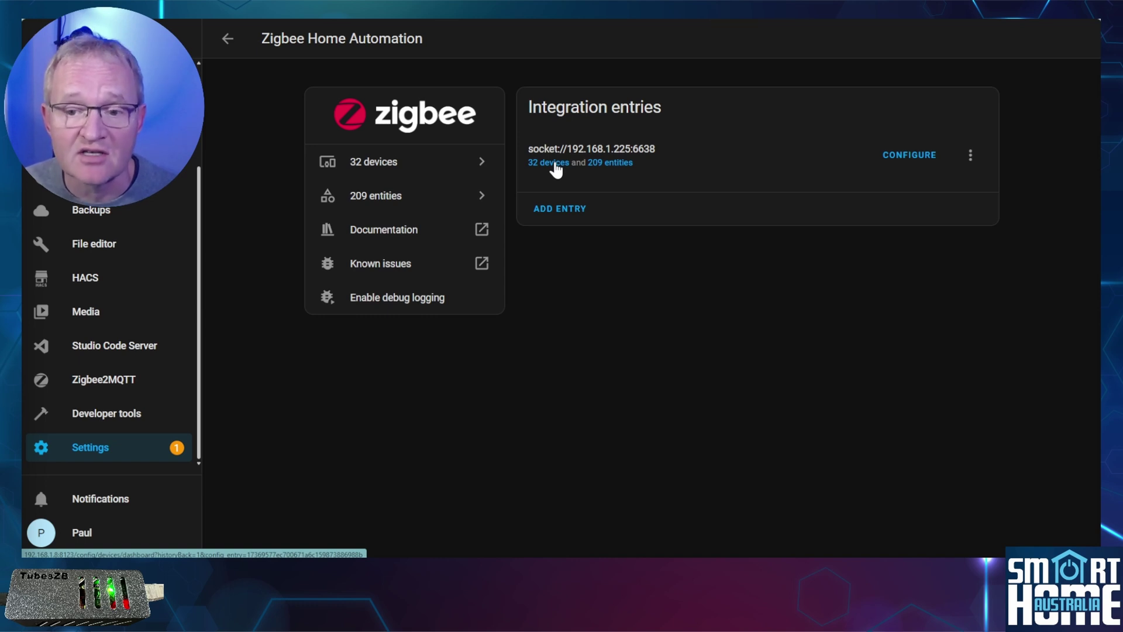
# - Open the Zigbee entry's 32-device list, confirming the dresden elektronik ConBee II is present
pyautogui.click(555, 163)
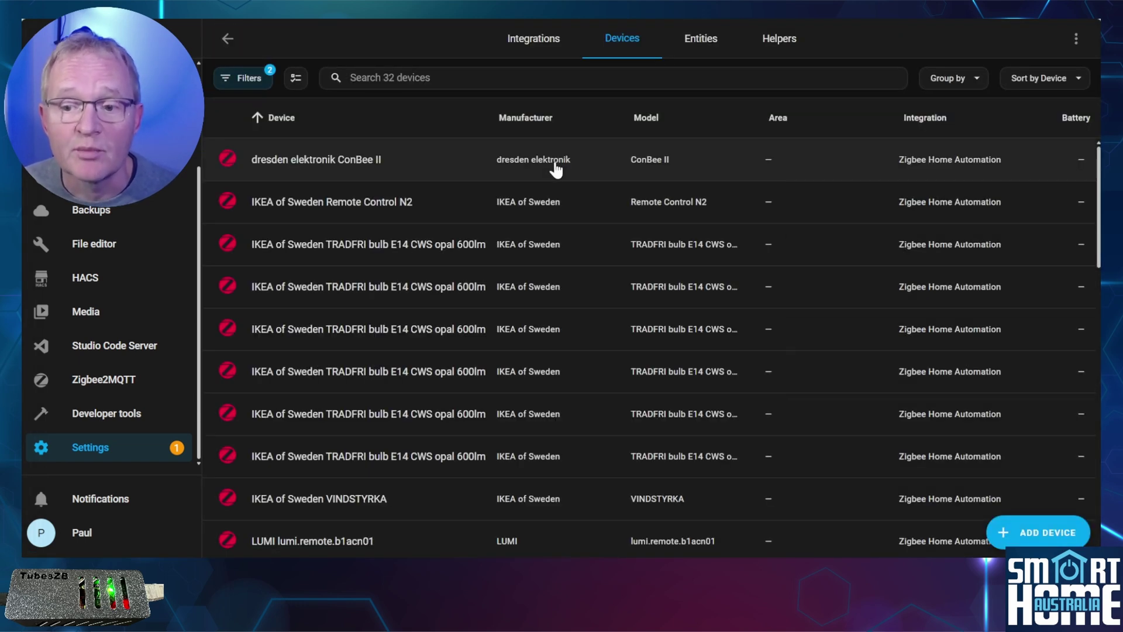